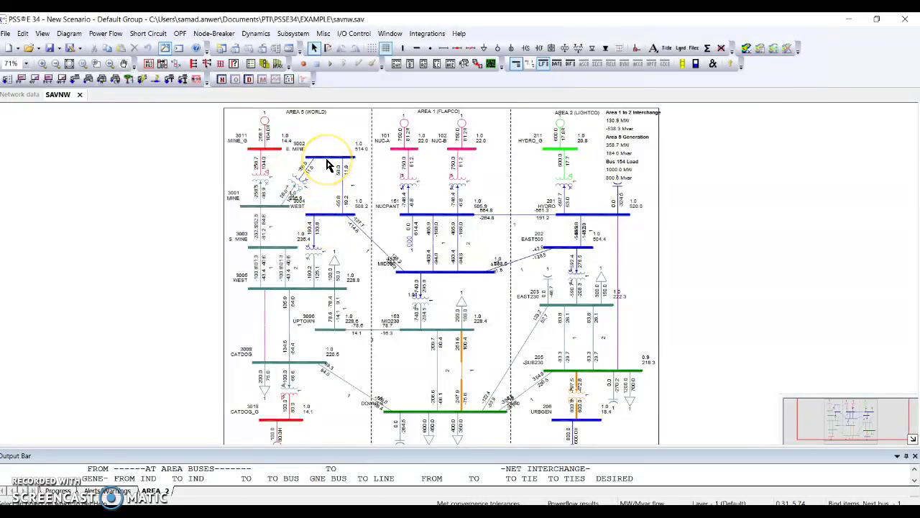
Step: Inspect the data records for bus 3002 E. MINE and bus 151 NUCPANT without changes
mouse_move(328, 162)
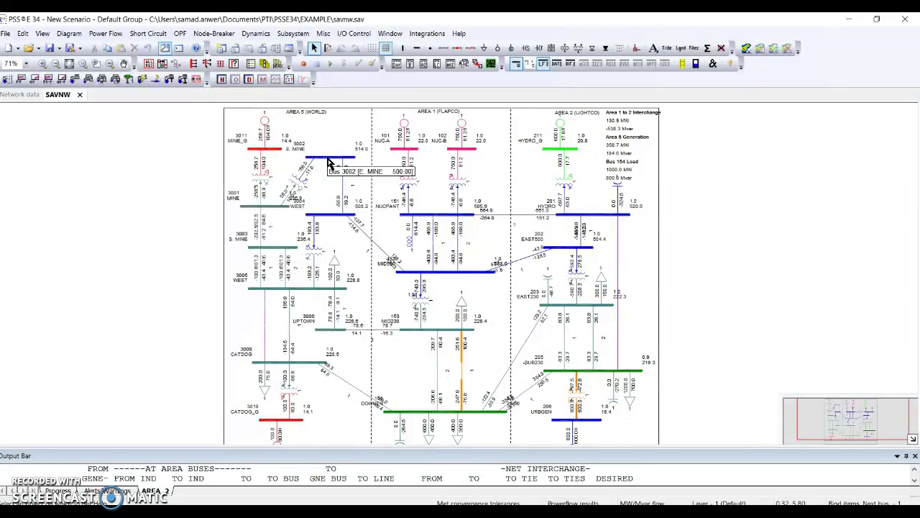
double_click(327, 163)
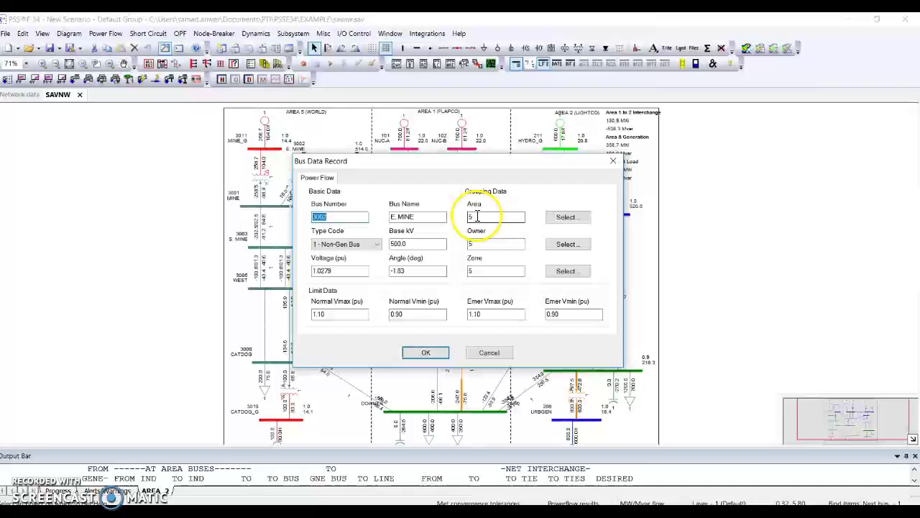
left_click(426, 352)
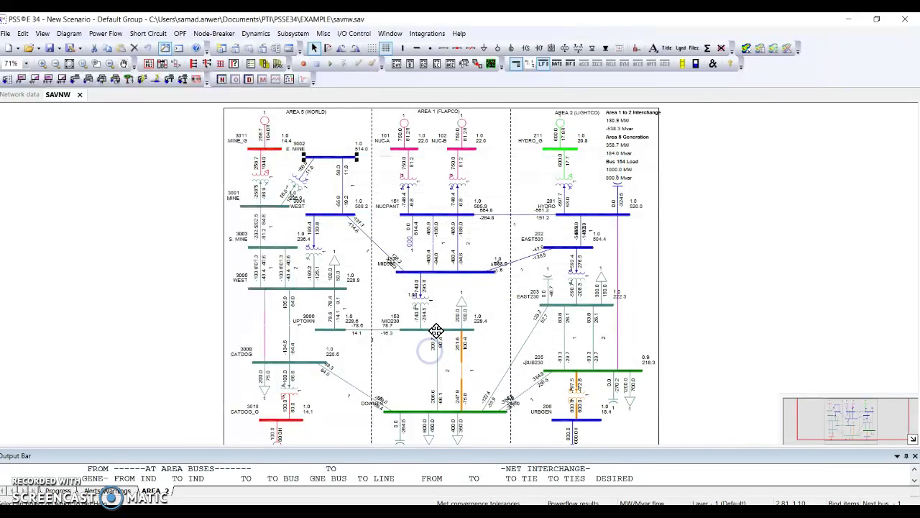
left_click(441, 216)
double_click(441, 215)
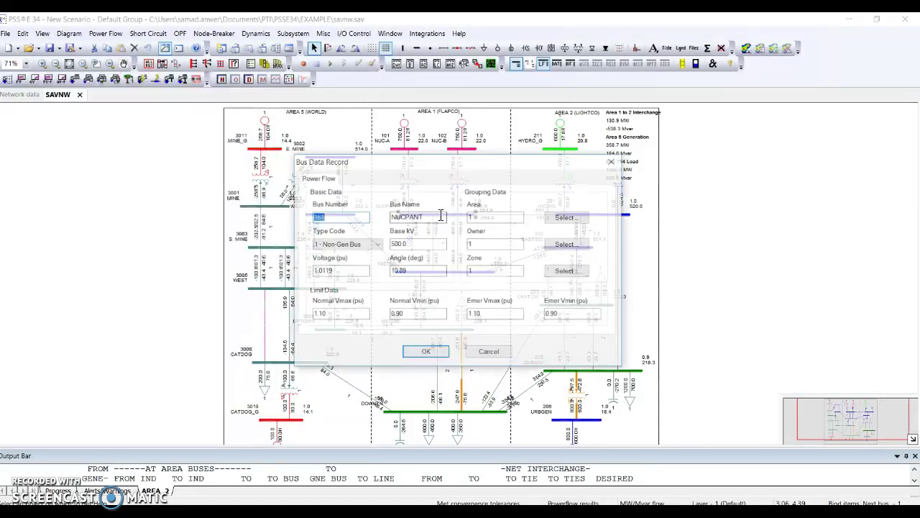
left_click(487, 352)
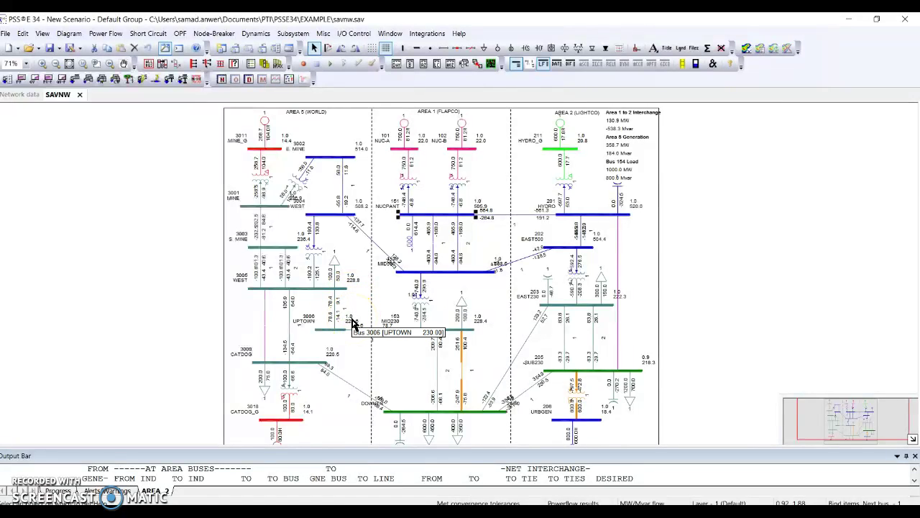
left_click(496, 290)
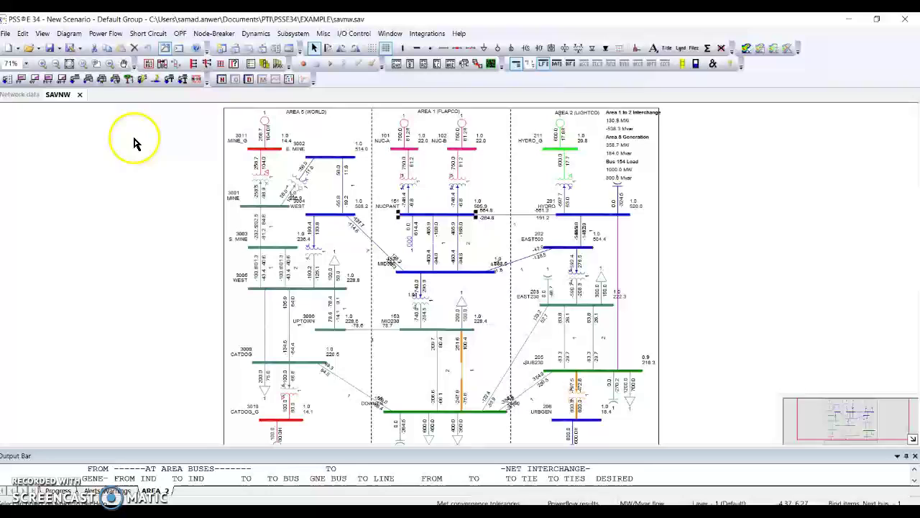
Step: Open the Area / Owner / Zone Totals report settings from Power Flow > Reports
left_click(106, 33)
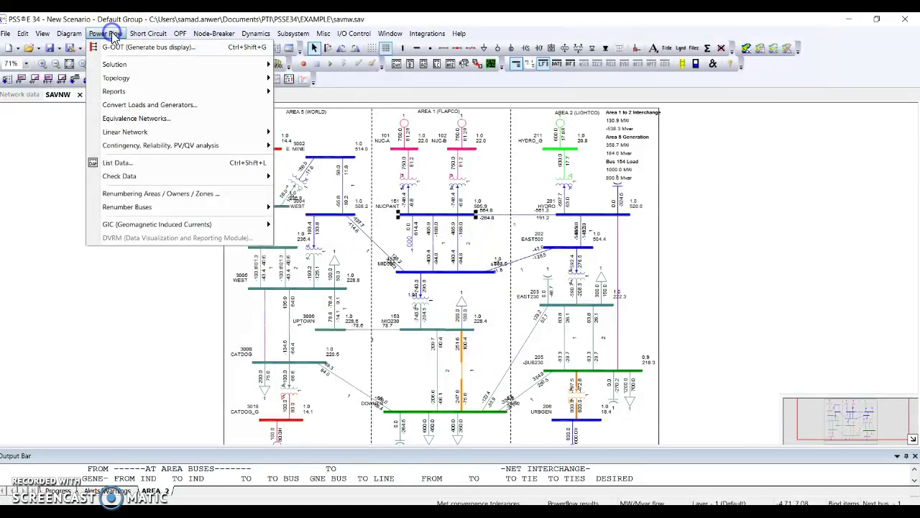
mouse_move(160, 92)
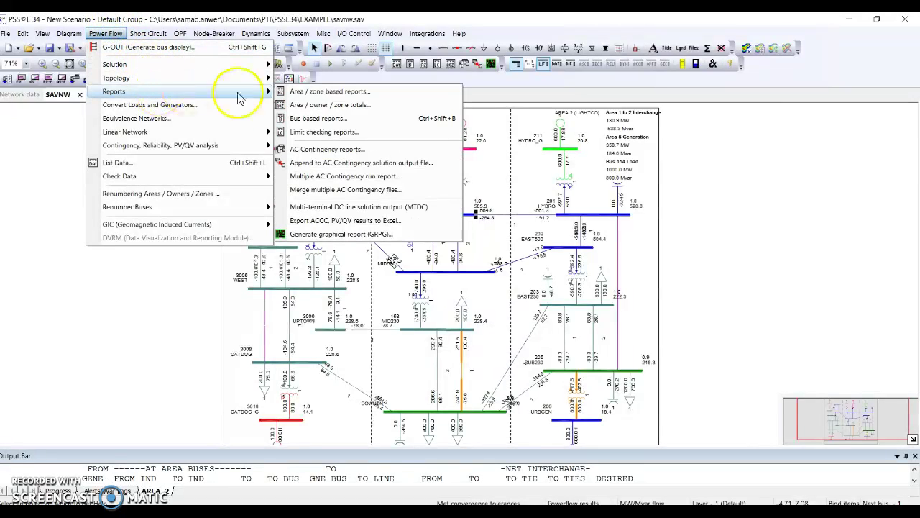
left_click(311, 109)
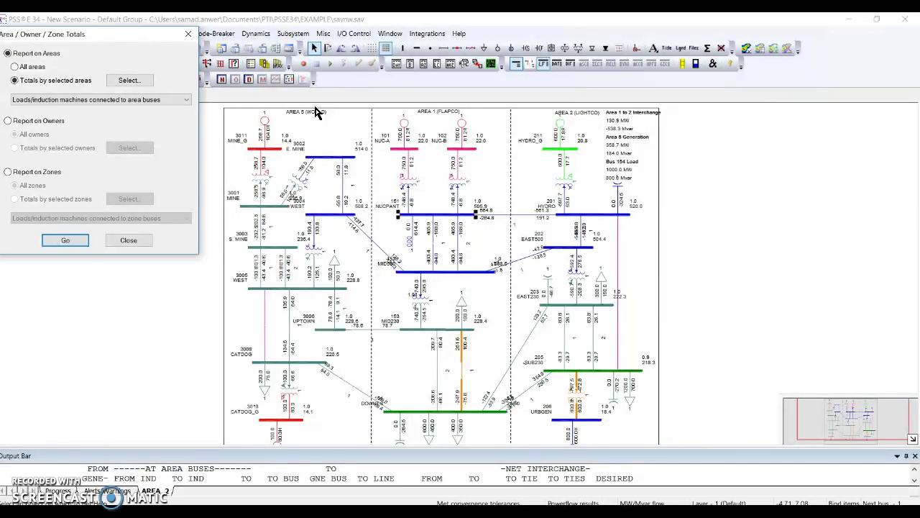
Step: Swap the selected area from 2 LIGHTCO to 1 FLAPCO, apply and confirm
left_click(127, 80)
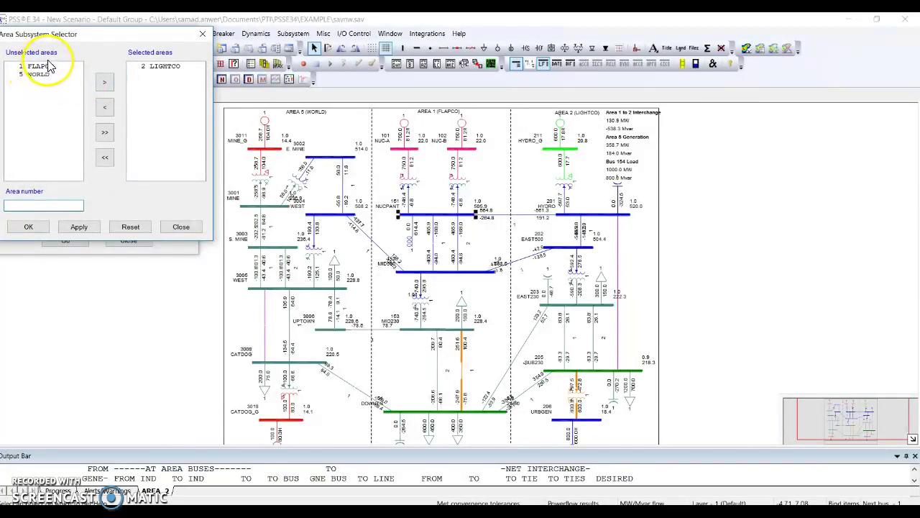
left_click(158, 65)
double_click(159, 65)
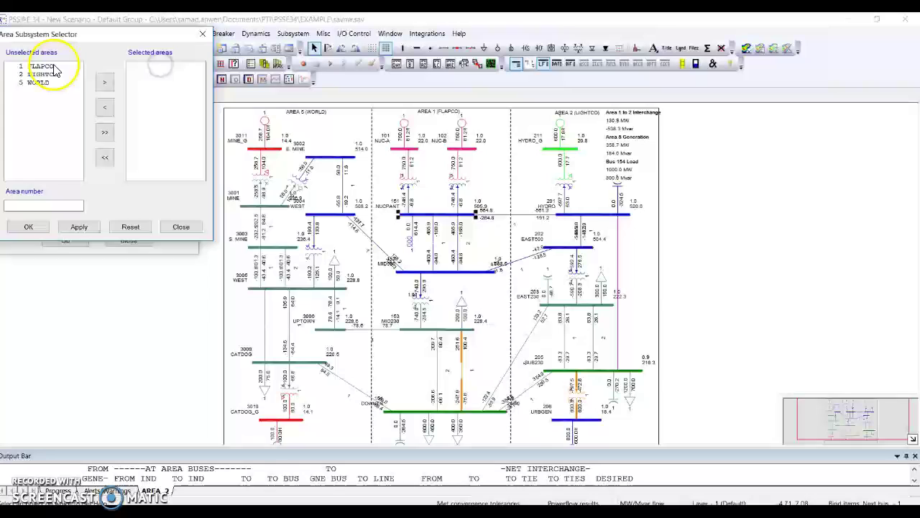
left_click(41, 66)
double_click(41, 67)
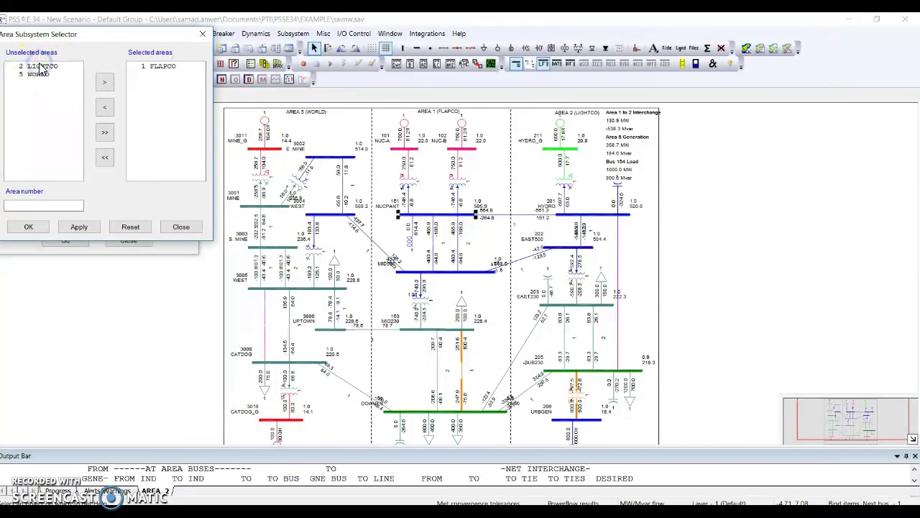
left_click(76, 229)
left_click(29, 228)
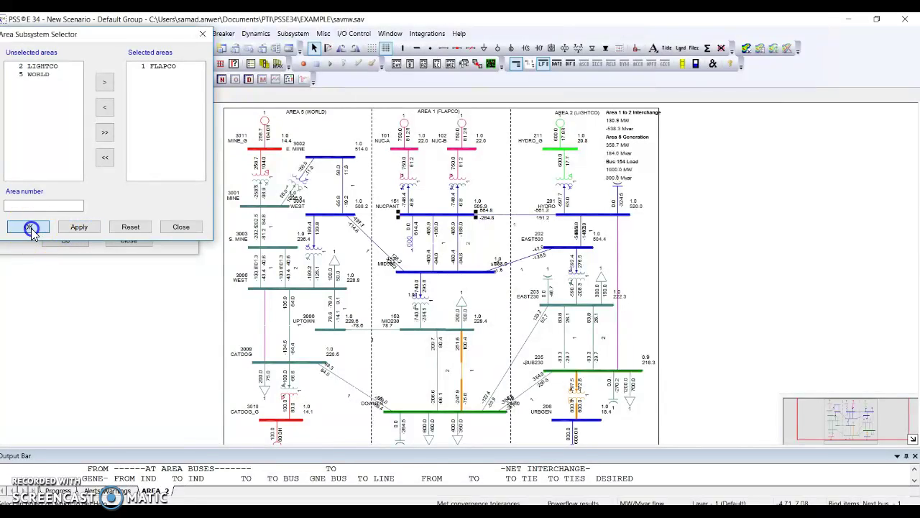
left_click(64, 241)
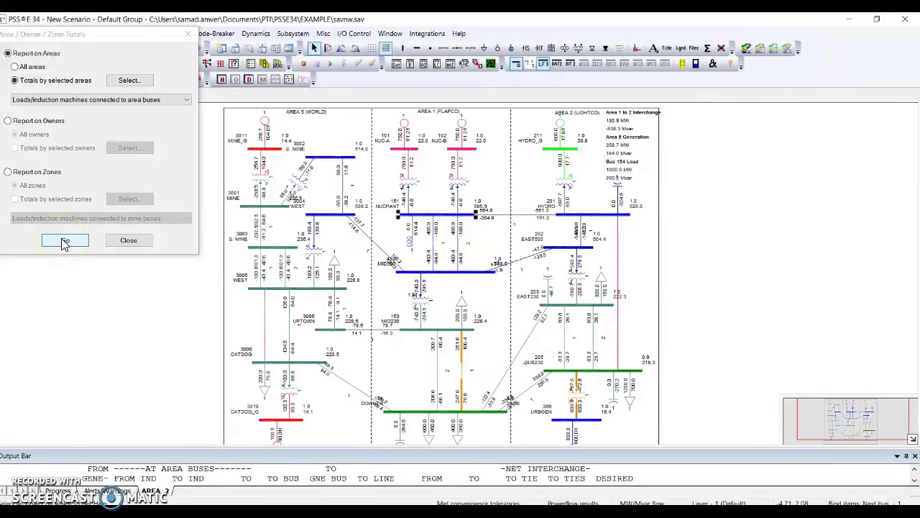
Step: Run the FLAPCO totals report, clear the diagram selection, and enlarge the Output Bar
left_click(65, 241)
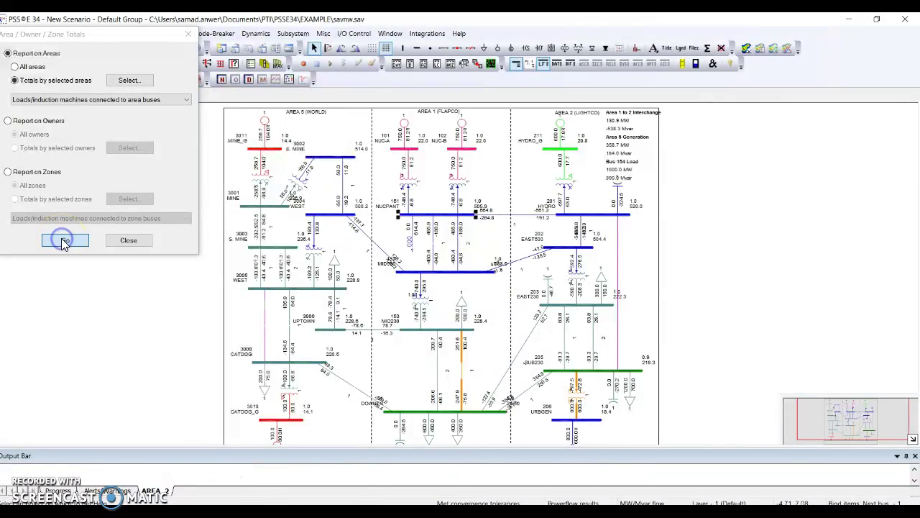
left_click(499, 449)
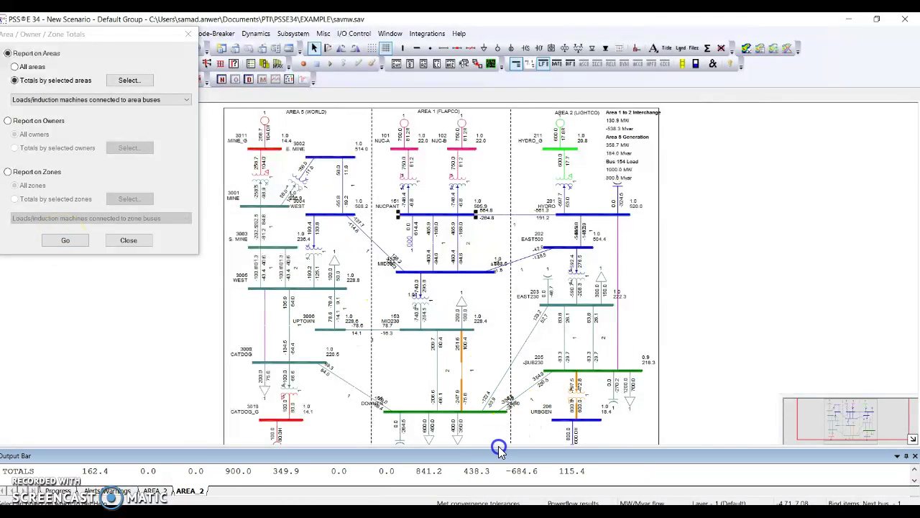
left_click(498, 363)
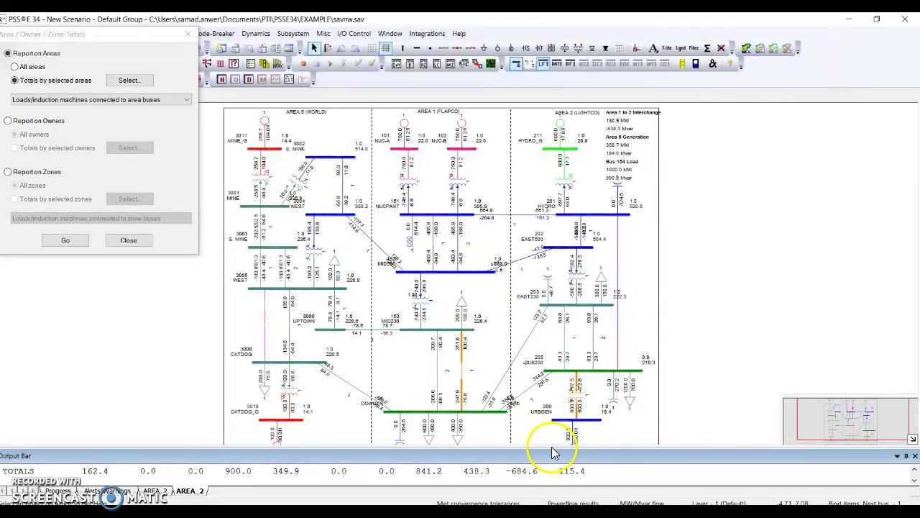
left_click_drag(550, 447, 566, 303)
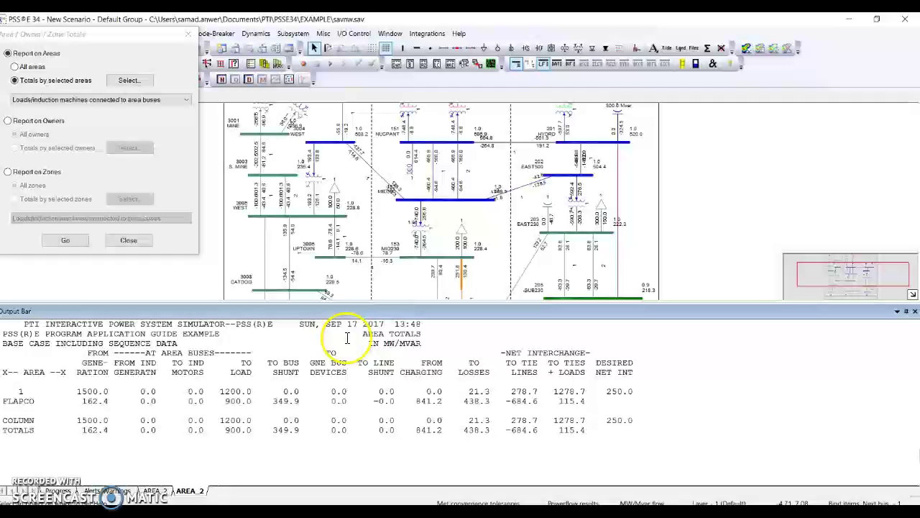
Step: Close and reopen the Area / Owner / Zone Totals report settings
left_click(129, 241)
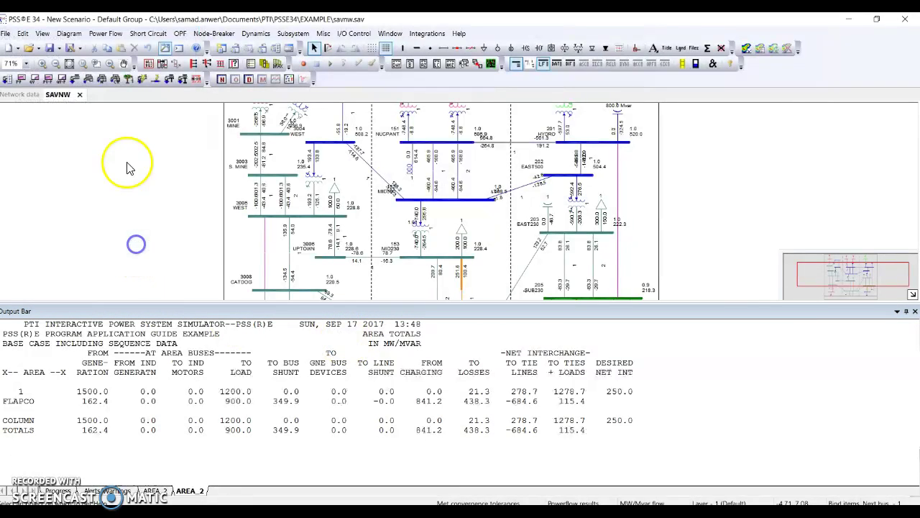
left_click(107, 35)
mouse_move(151, 92)
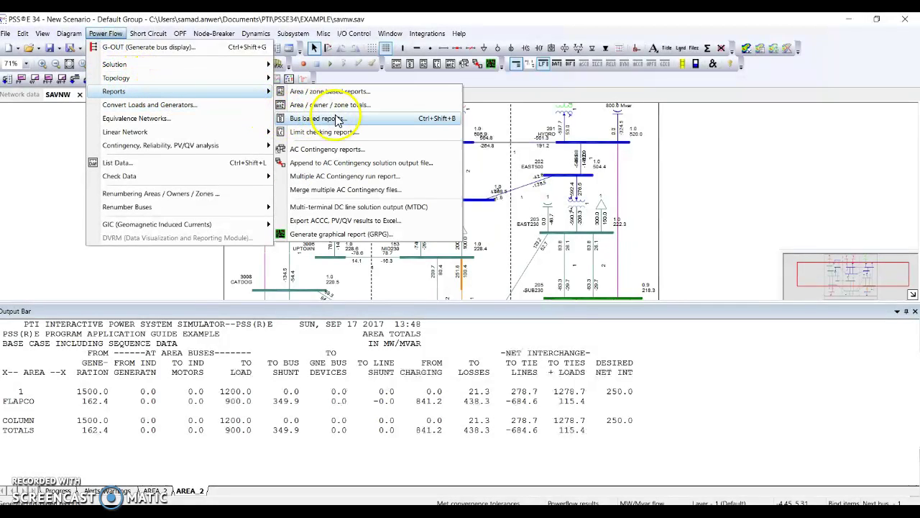
left_click(347, 109)
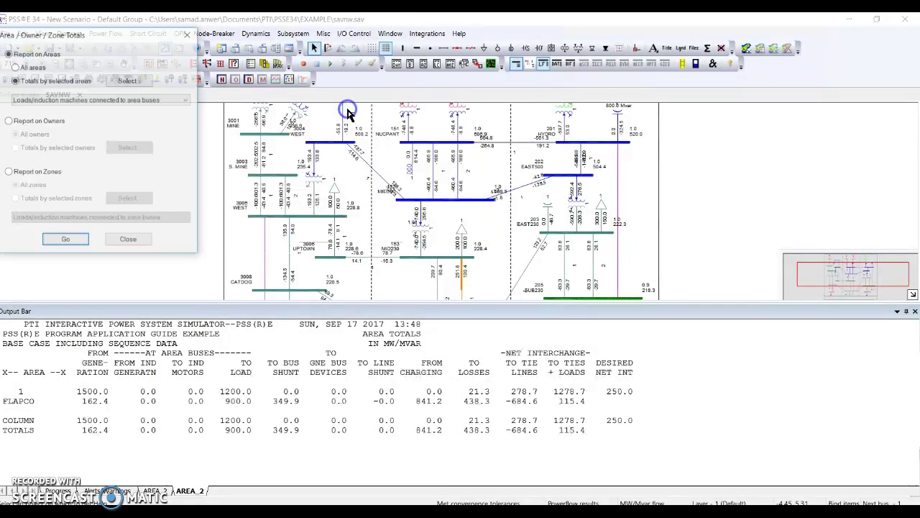
Step: Replace FLAPCO with 2 LIGHTCO as the selected area and run the totals report
left_click(135, 84)
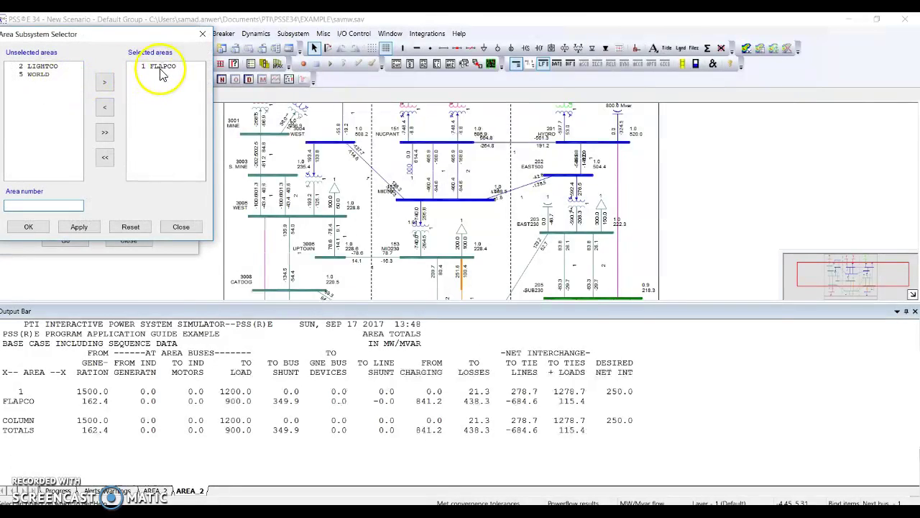
left_click(161, 68)
double_click(161, 70)
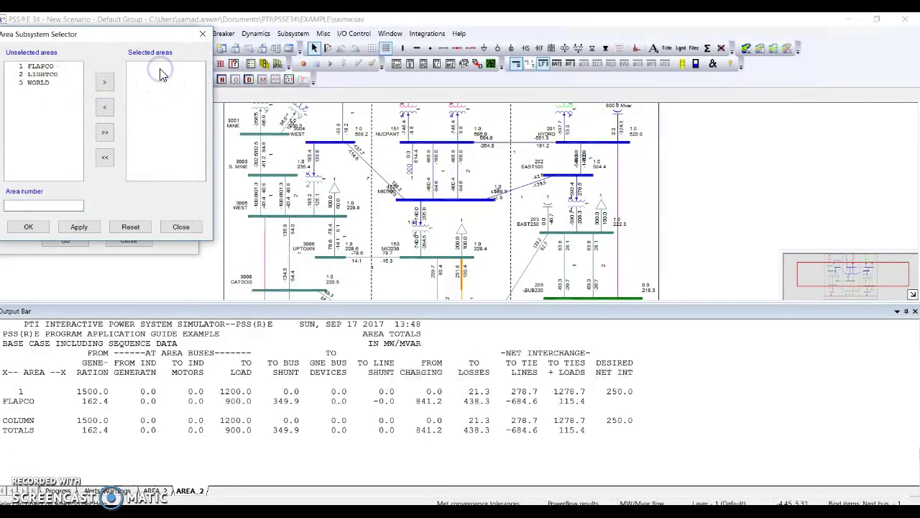
double_click(42, 75)
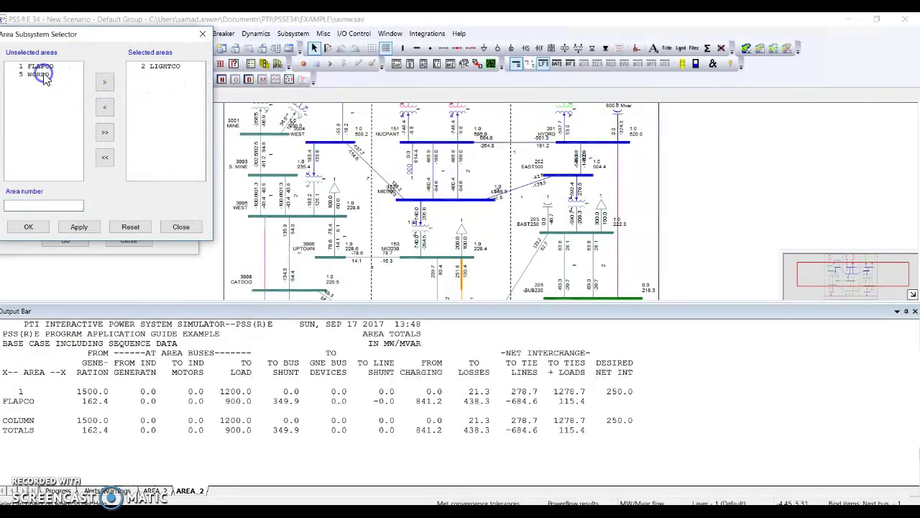
left_click(79, 228)
left_click(28, 226)
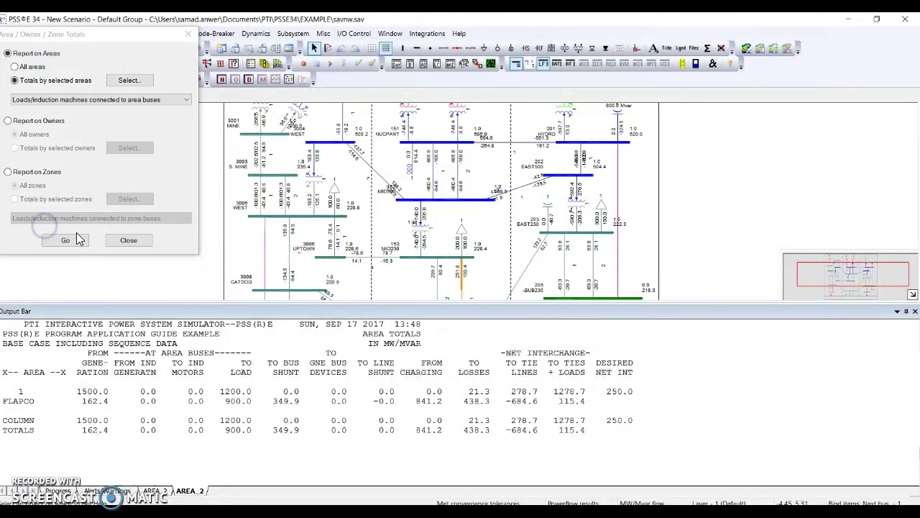
left_click(74, 240)
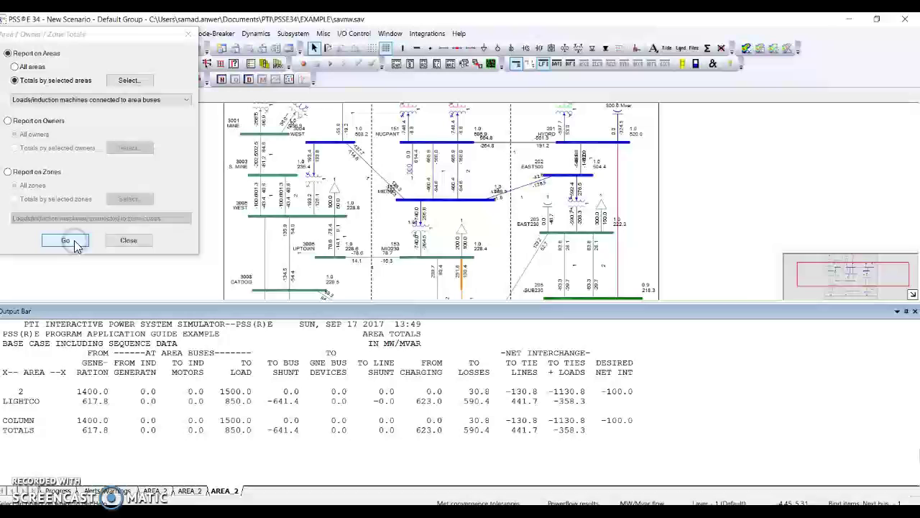
left_click(219, 306)
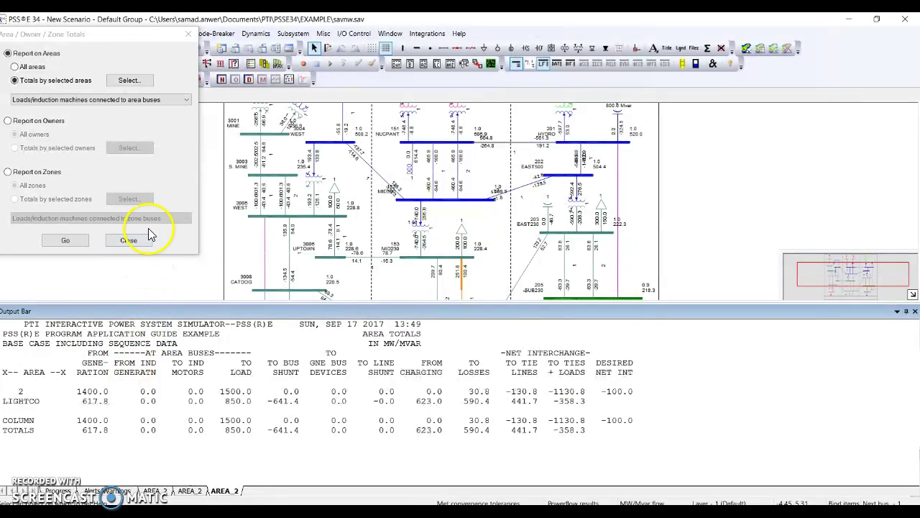
Step: Add 1 FLAPCO alongside LIGHTCO in the area selection and run the combined report
left_click(129, 80)
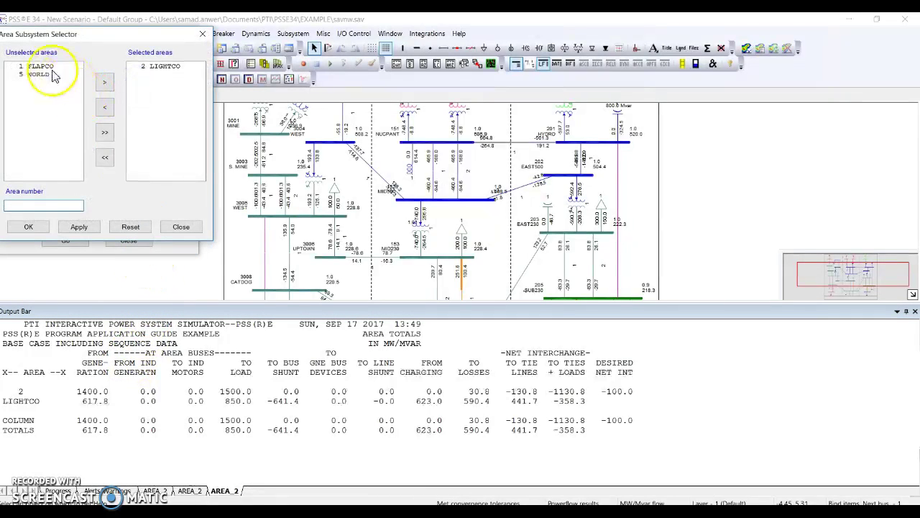
double_click(42, 67)
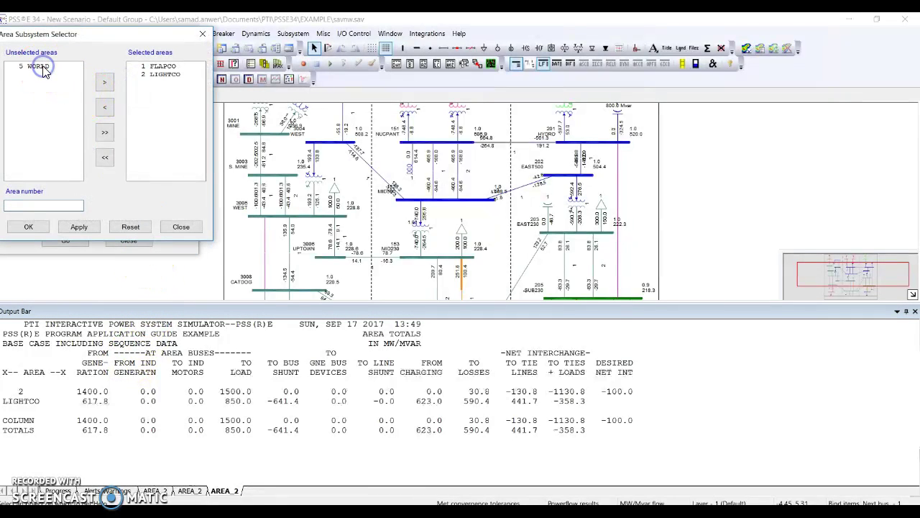
left_click(27, 227)
left_click(66, 240)
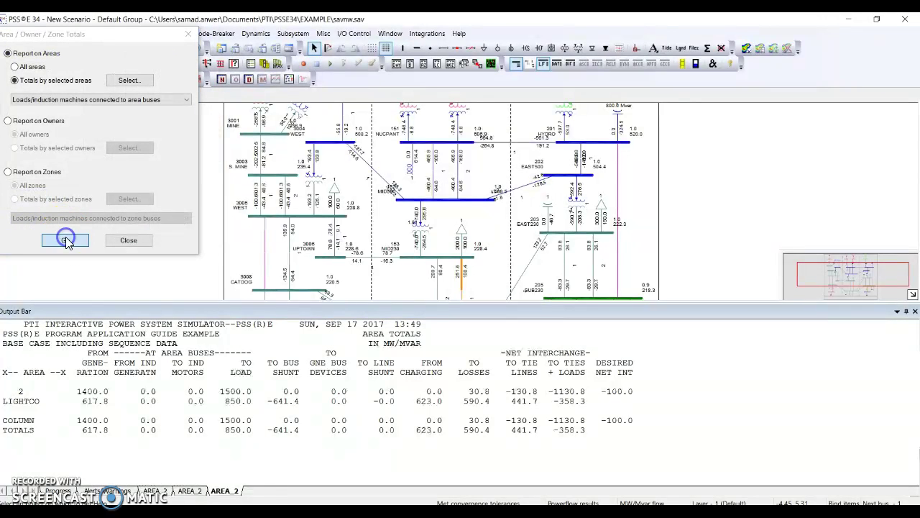